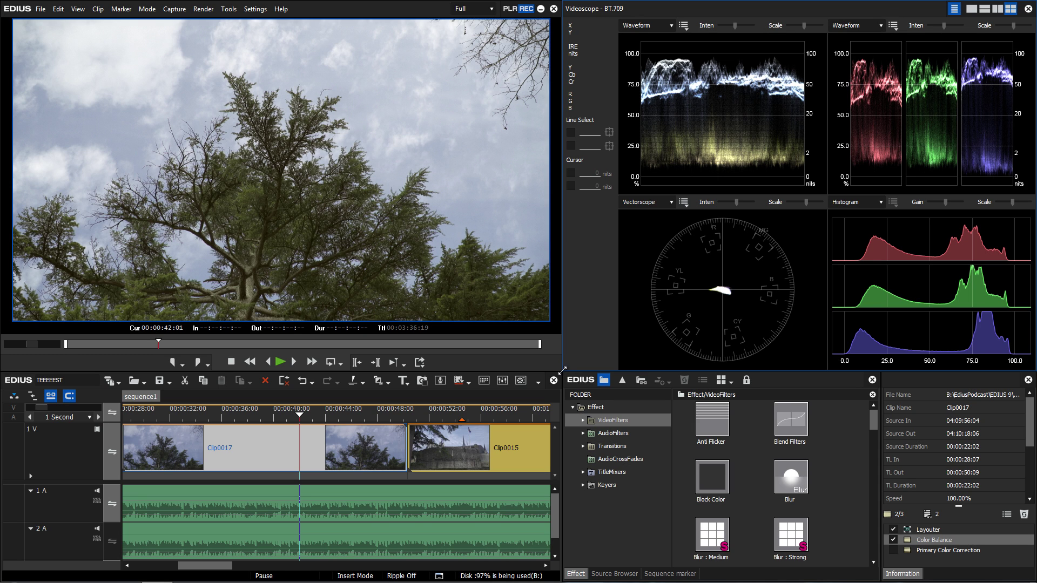
# Step: Set the project's color space to BT.2020/BT.2100 HLG and accept the project settings
pyautogui.moveTo(562, 370); pyautogui.dragTo(2, 579)
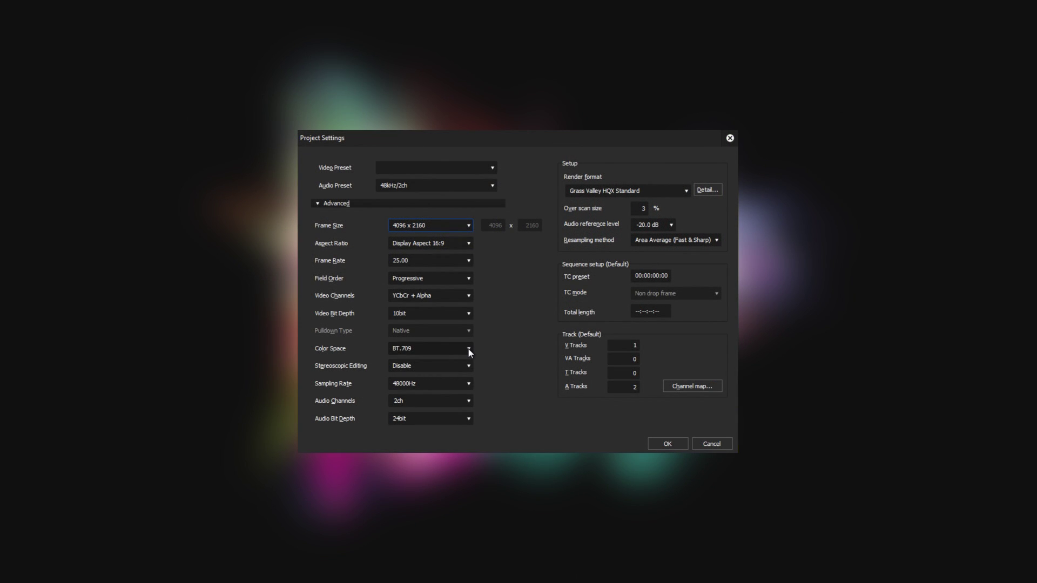
pyautogui.click(469, 349)
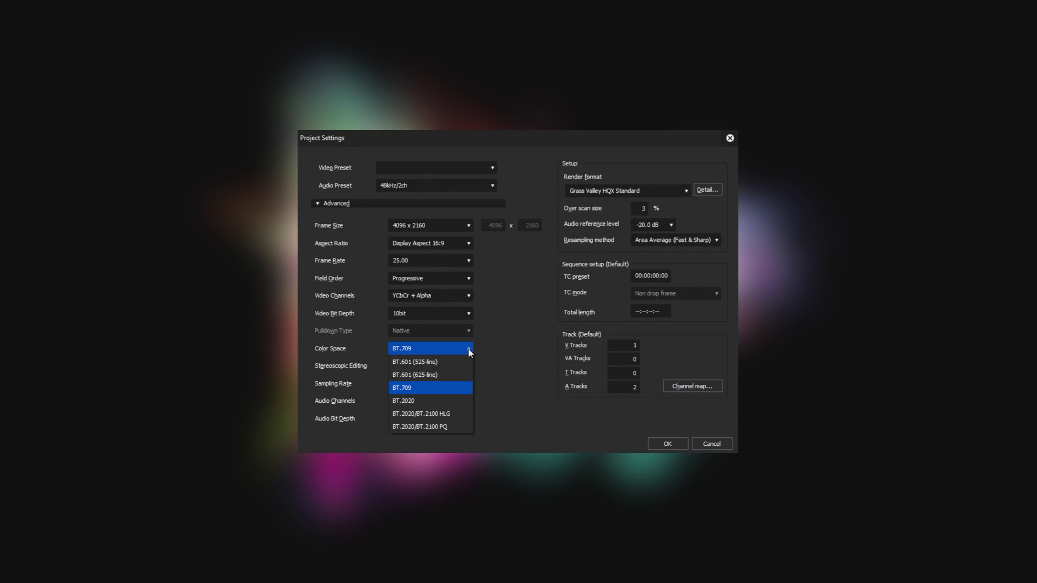
pyautogui.click(454, 414)
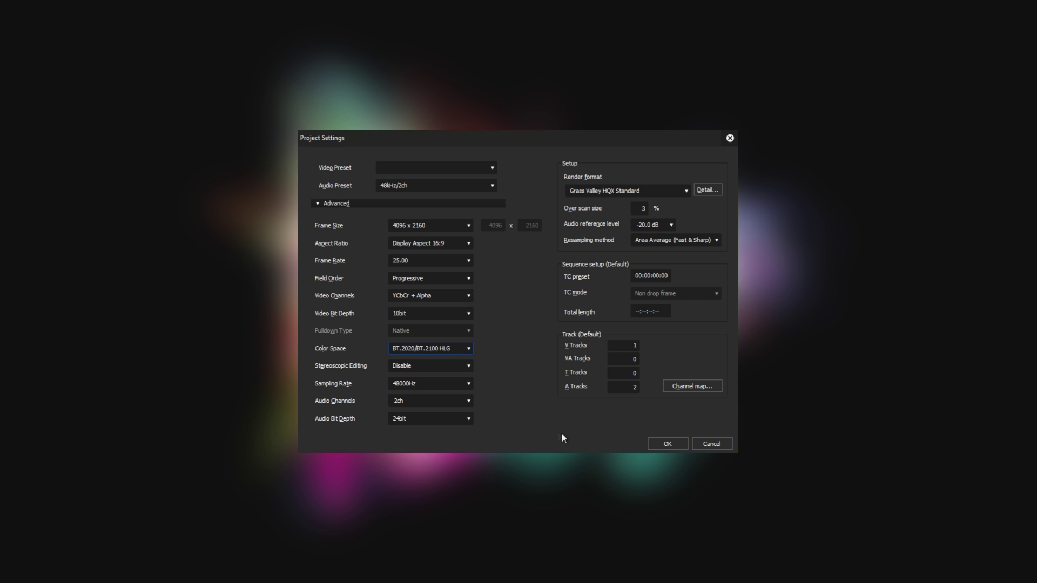
pyautogui.click(666, 444)
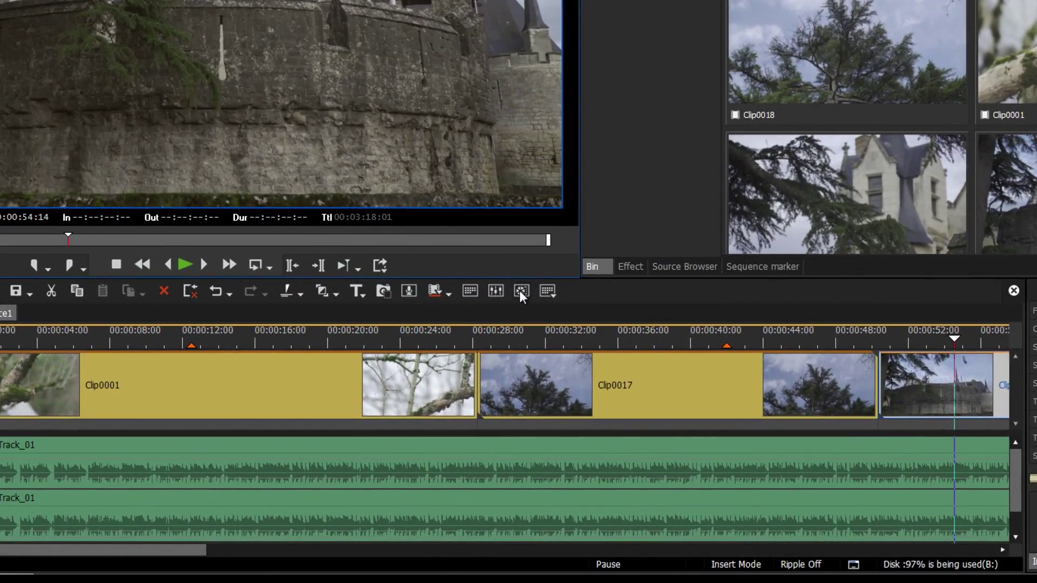
# Step: Show the videoscope, review its available scope types, and set its layout to the four-scope grid
pyautogui.click(520, 290)
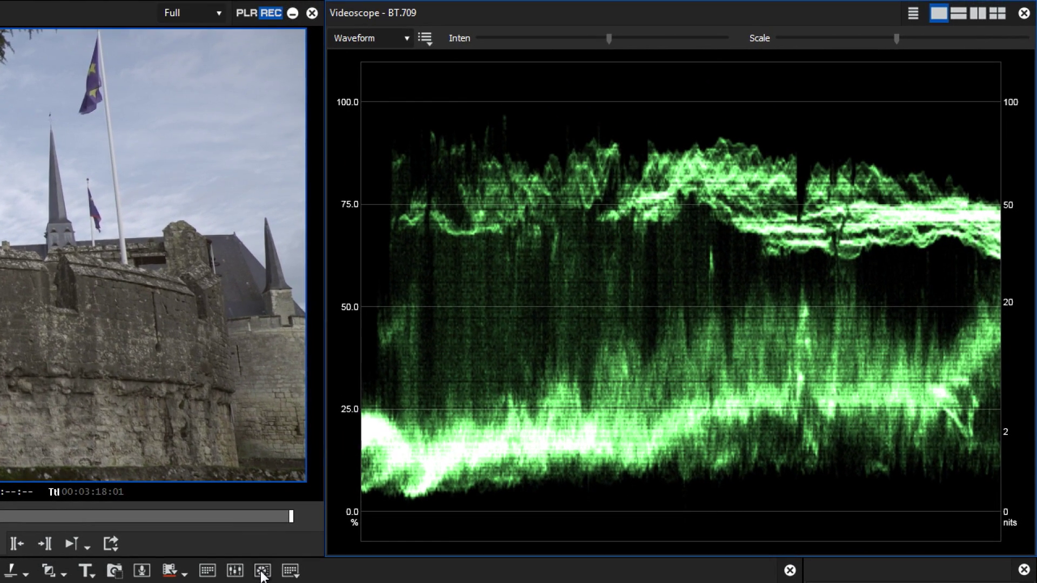
pyautogui.click(409, 41)
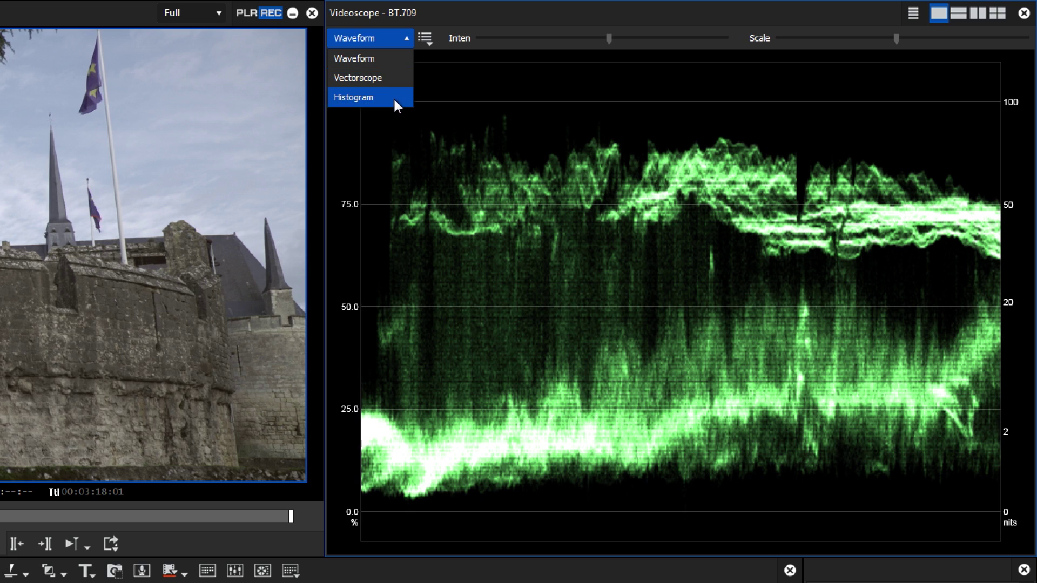
pyautogui.click(400, 38)
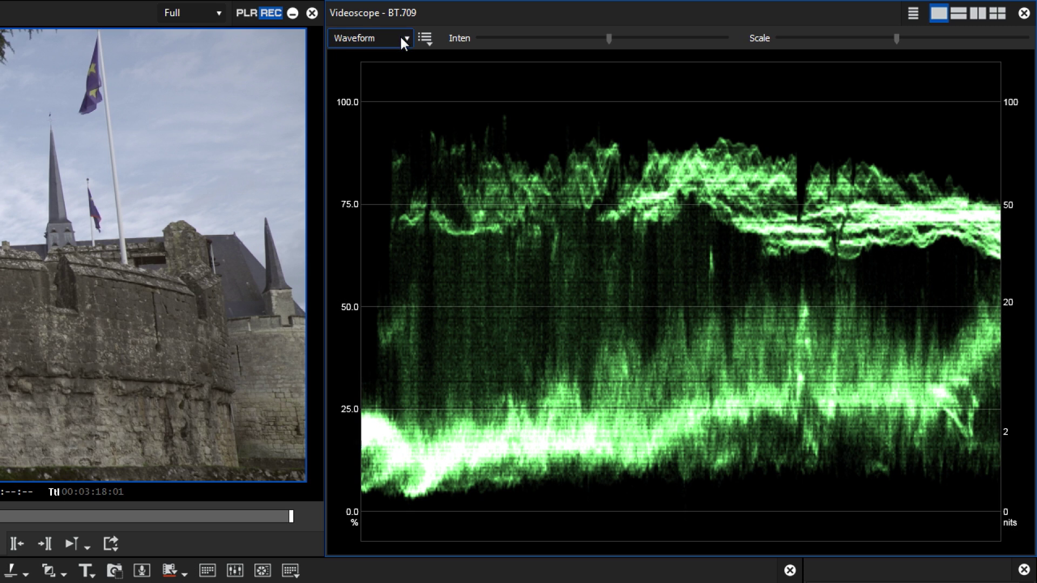
pyautogui.click(957, 14)
pyautogui.click(976, 15)
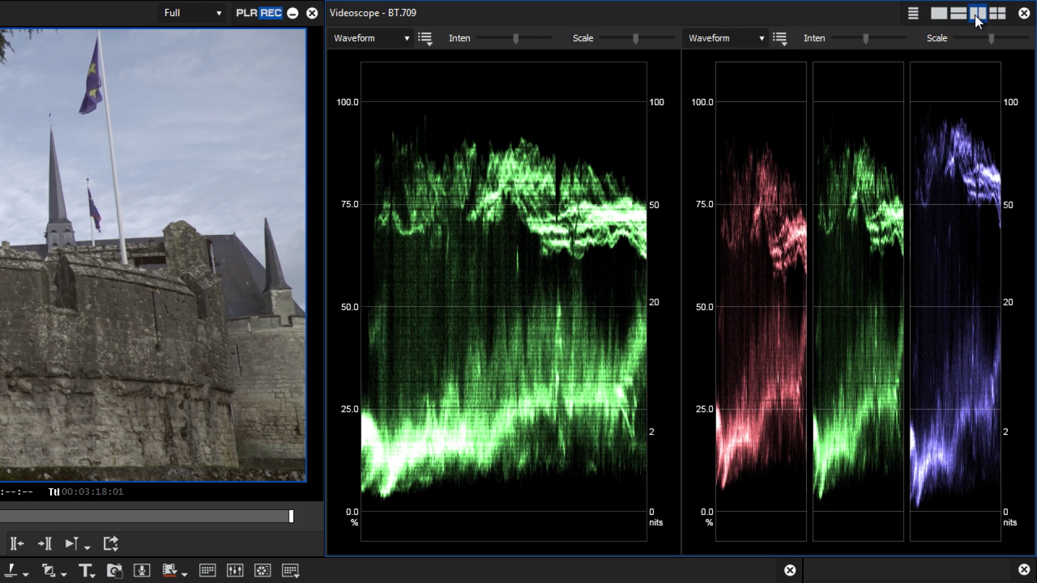
pyautogui.click(996, 15)
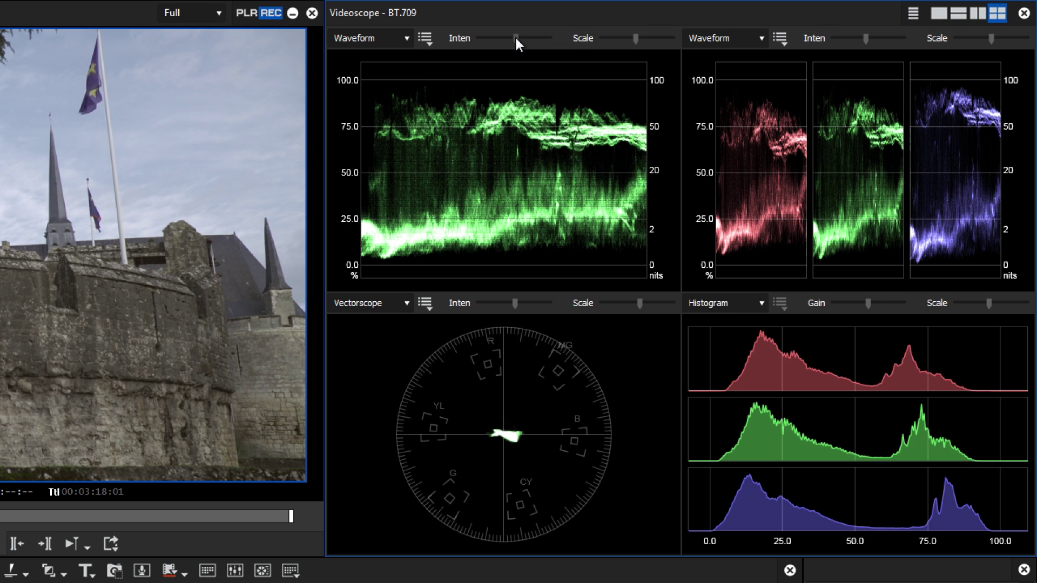
# Step: Set the first waveform to Y (Color) with slightly higher intensity, and set the vectorscope to Color
pyautogui.moveTo(516, 38)
pyautogui.mouseDown()
pyautogui.moveTo(542, 38)
pyautogui.moveTo(489, 39)
pyautogui.moveTo(517, 38)
pyautogui.mouseUp()
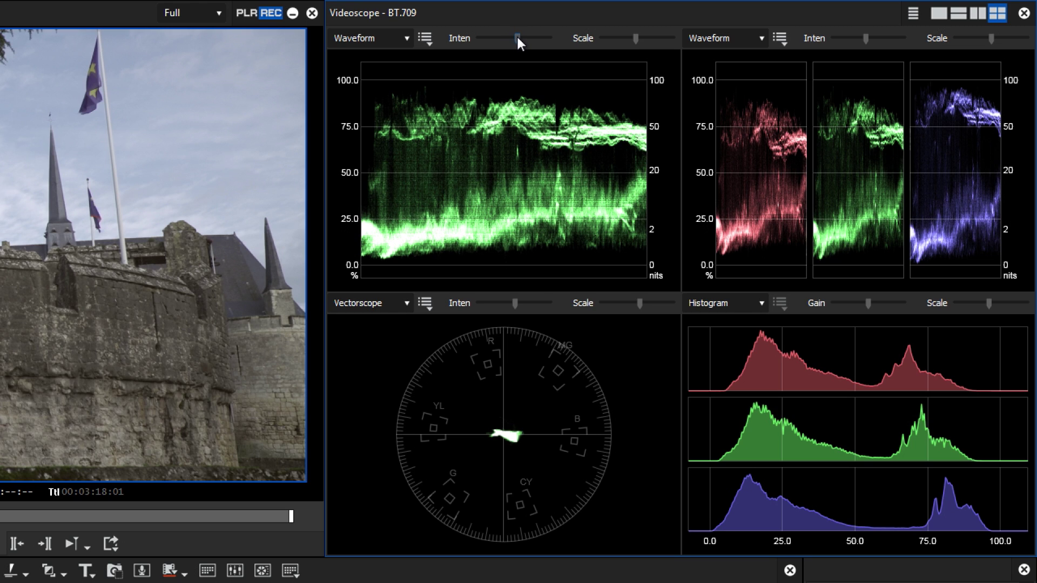
pyautogui.click(430, 40)
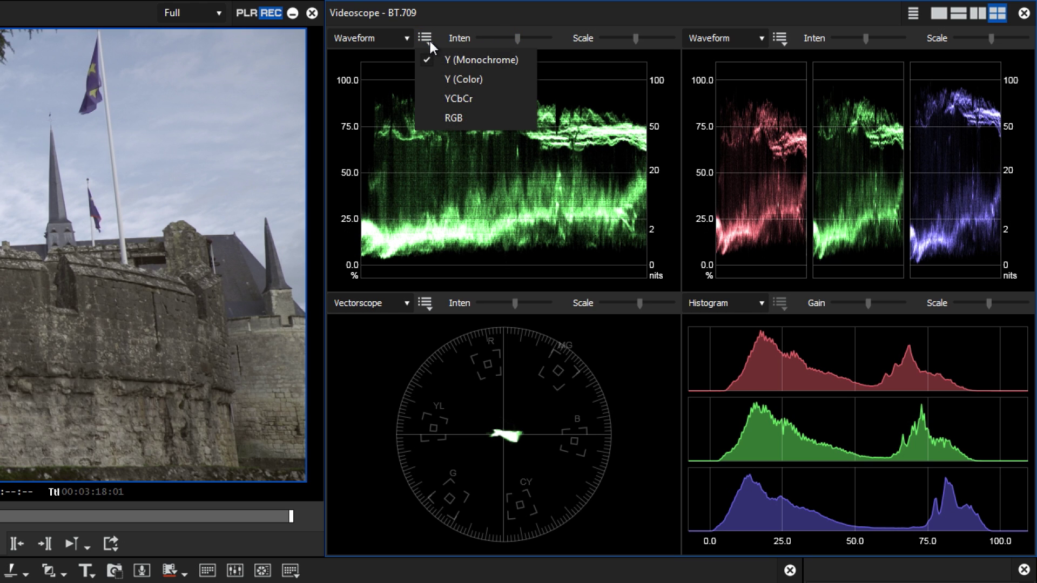
pyautogui.click(446, 81)
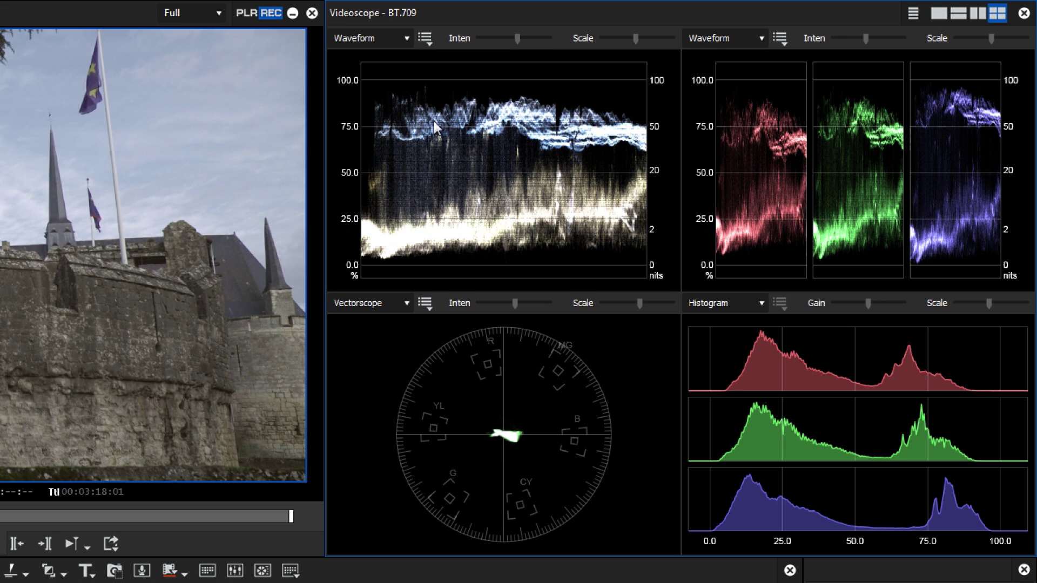
pyautogui.click(428, 303)
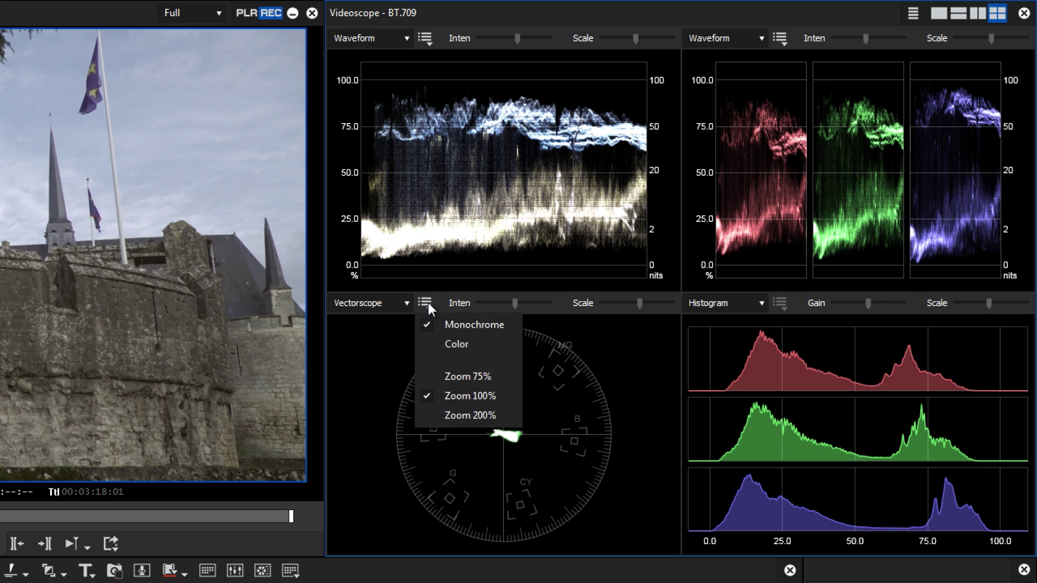
pyautogui.click(481, 346)
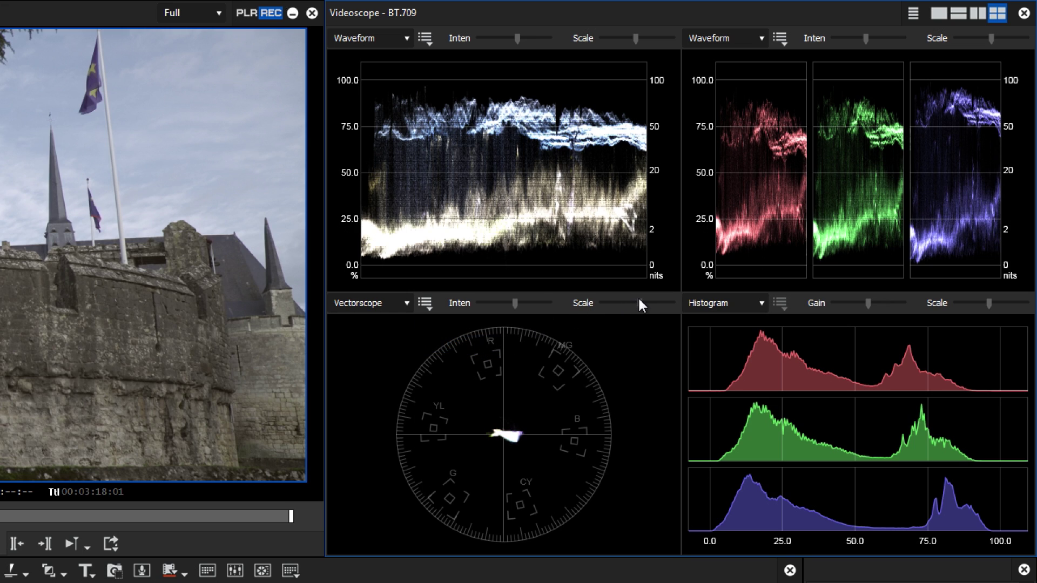
pyautogui.moveTo(632, 298)
pyautogui.mouseDown()
pyautogui.moveTo(657, 304)
pyautogui.moveTo(640, 306)
pyautogui.mouseUp()
# Step: Show the videoscope's information column and sample the pixel values of the sky in the preview
pyautogui.click(913, 13)
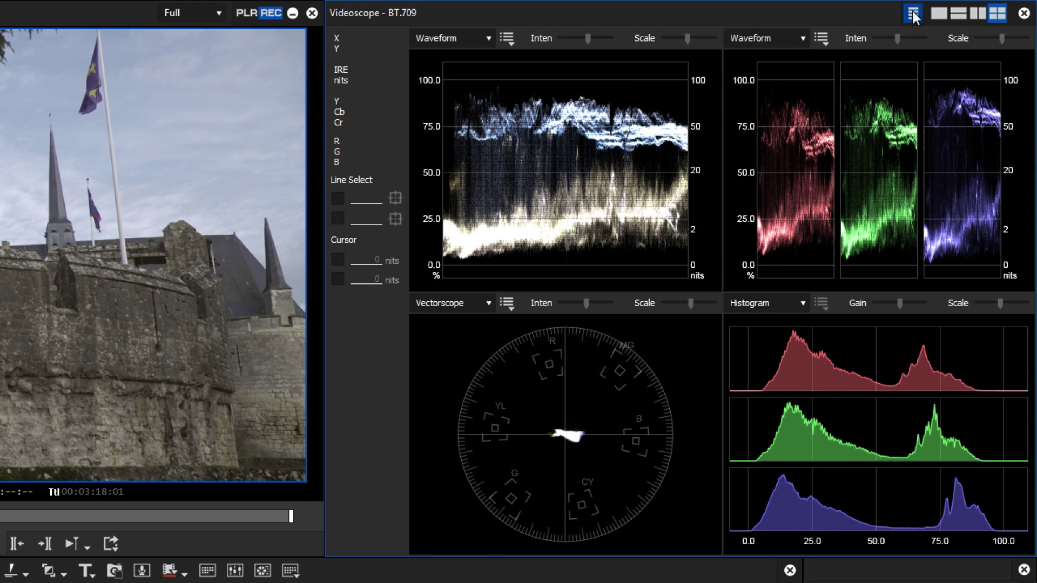
pyautogui.moveTo(241, 167)
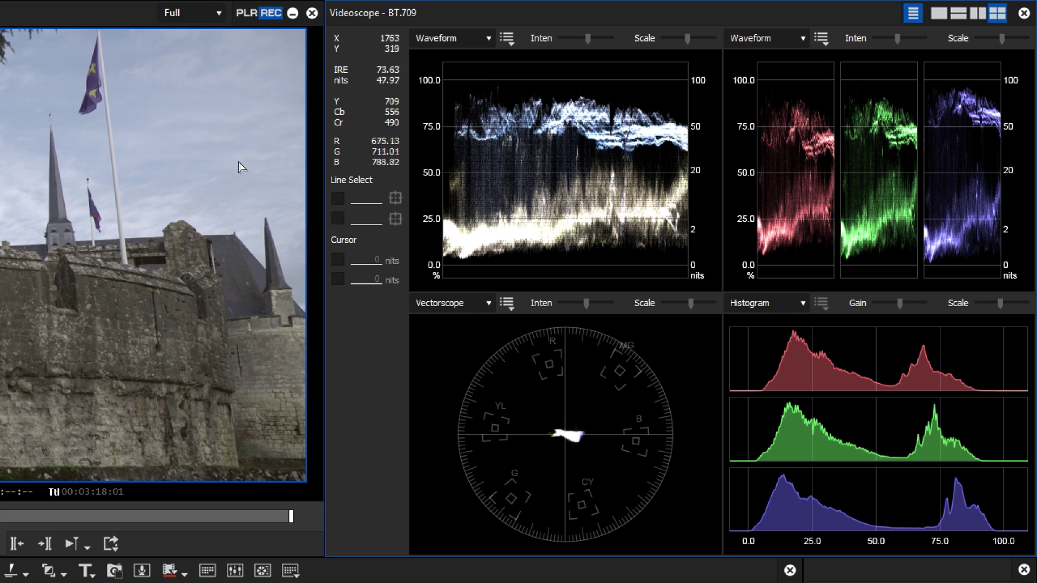
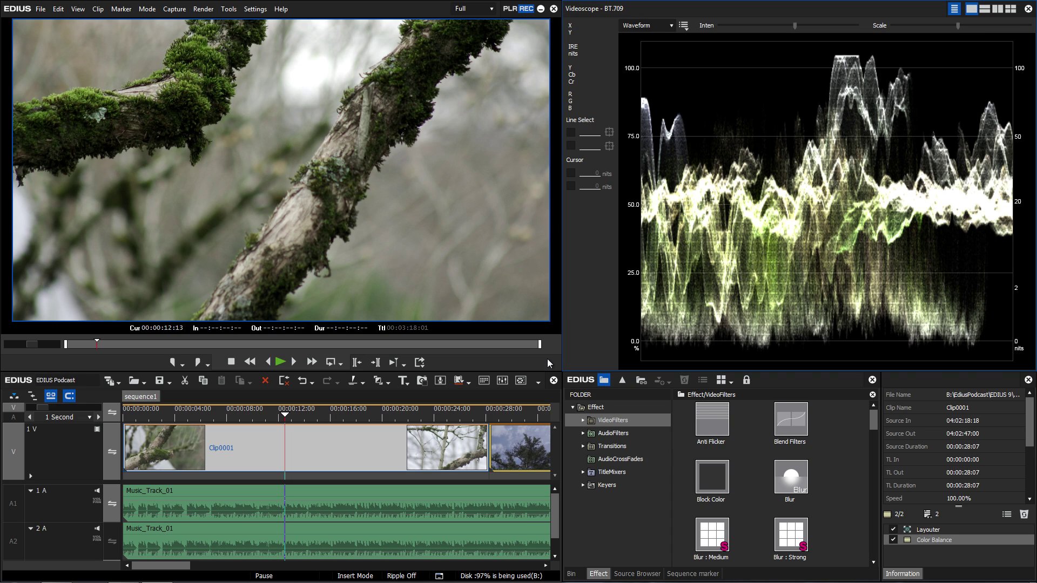
# Step: Set the contrast of Clip0001's Color Balance filter to 4 and apply it
pyautogui.doubleClick(935, 540)
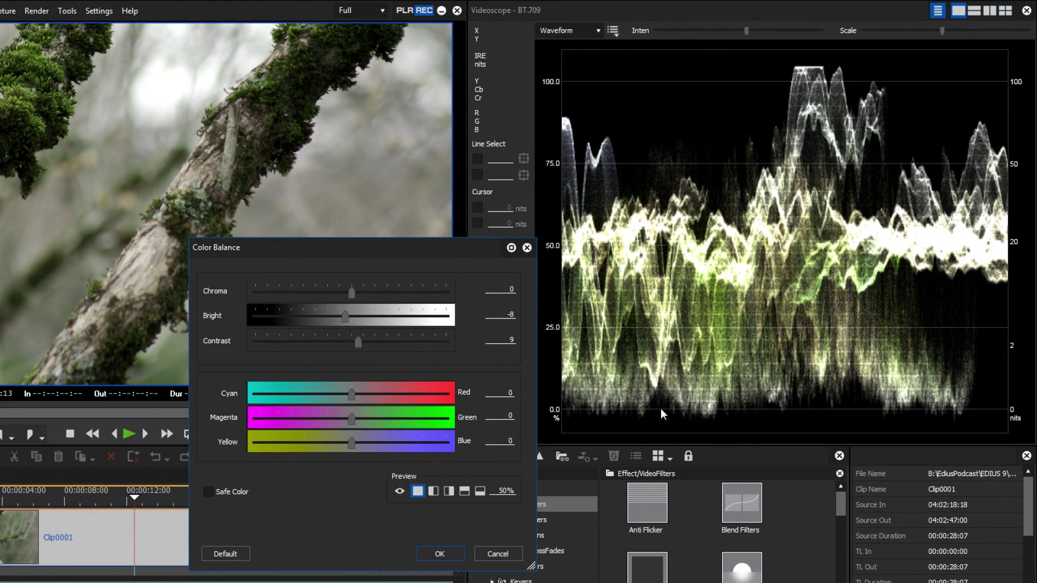
pyautogui.click(514, 340)
pyautogui.scroll(-5, 515, 344)
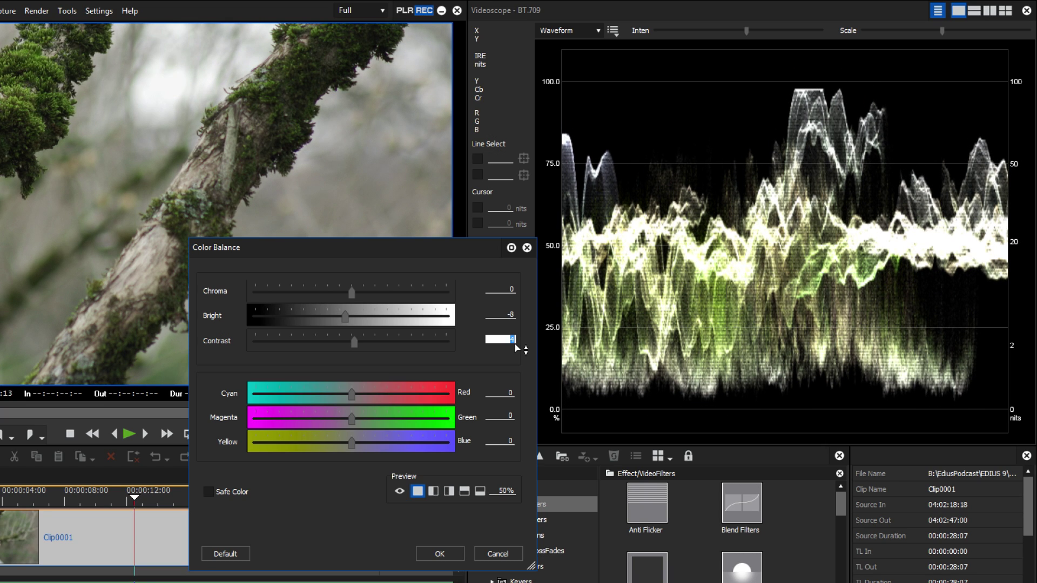
pyautogui.click(439, 554)
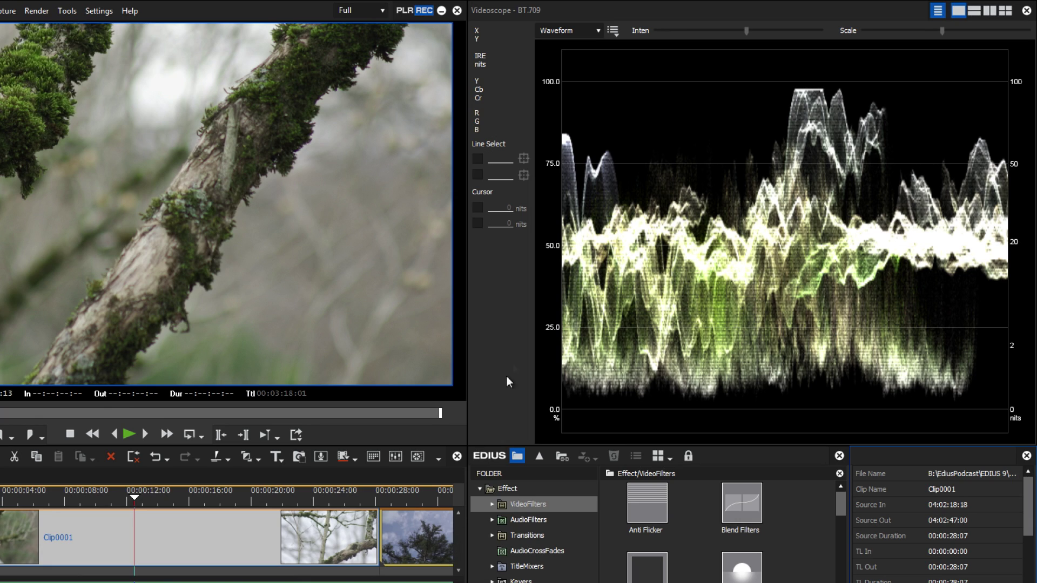
# Step: Set the waveform to RGB and try the Cyan–Red balance of Clip0001's Color Balance filter
pyautogui.click(612, 34)
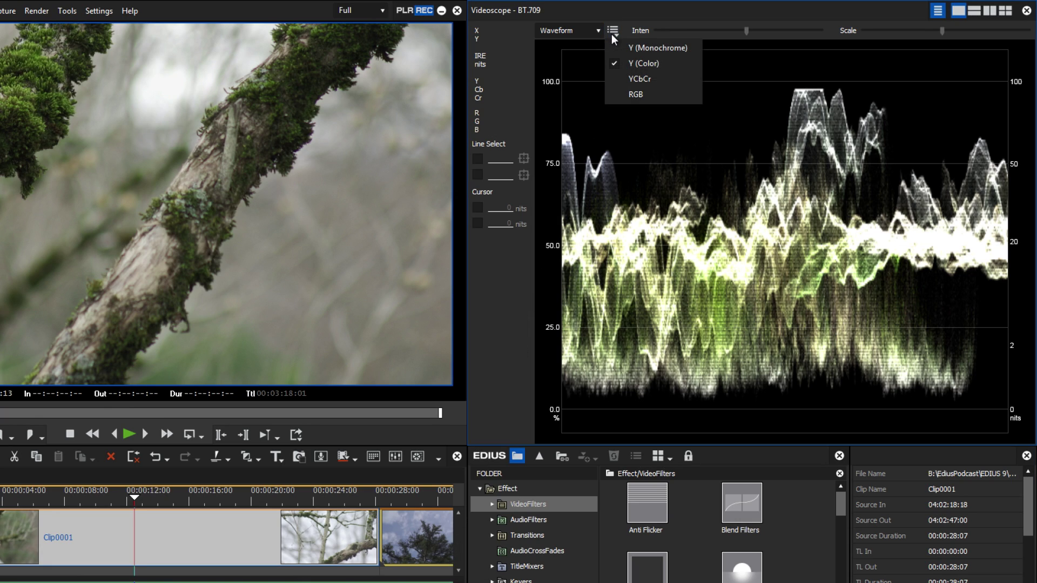
pyautogui.click(615, 95)
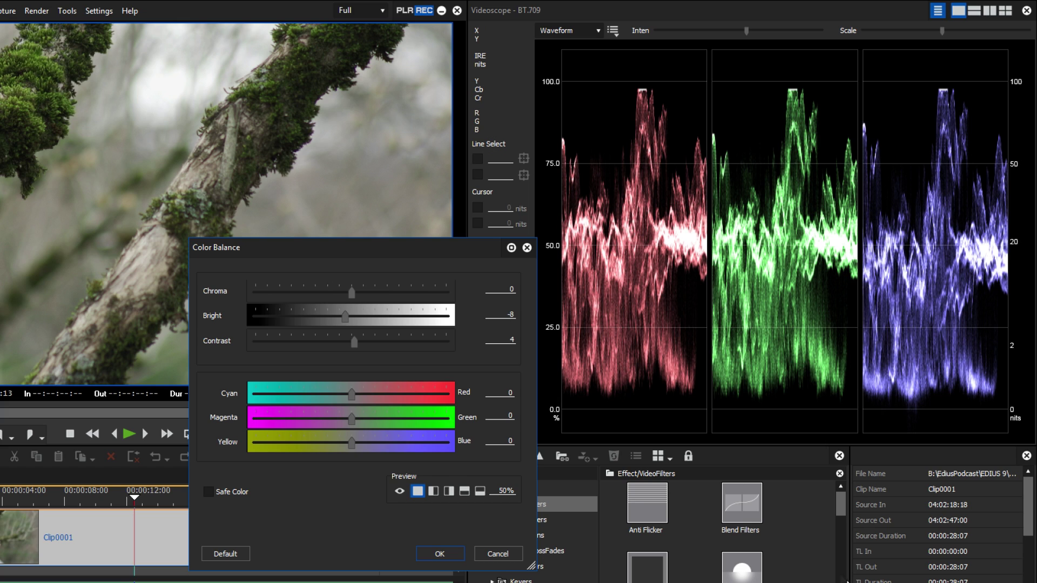
pyautogui.moveTo(353, 398)
pyautogui.mouseDown()
pyautogui.moveTo(326, 398)
pyautogui.moveTo(385, 399)
pyautogui.moveTo(352, 399)
pyautogui.mouseUp()
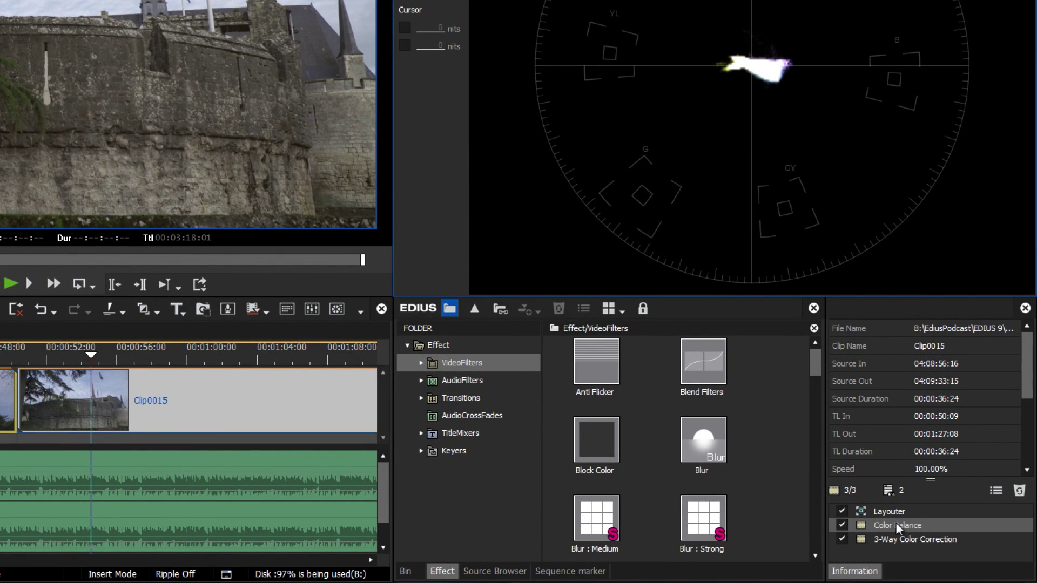
# Step: Try shifting the Cyan–Red balance of Clip0015's Color Balance filter to -43, and discard the change
pyautogui.doubleClick(895, 522)
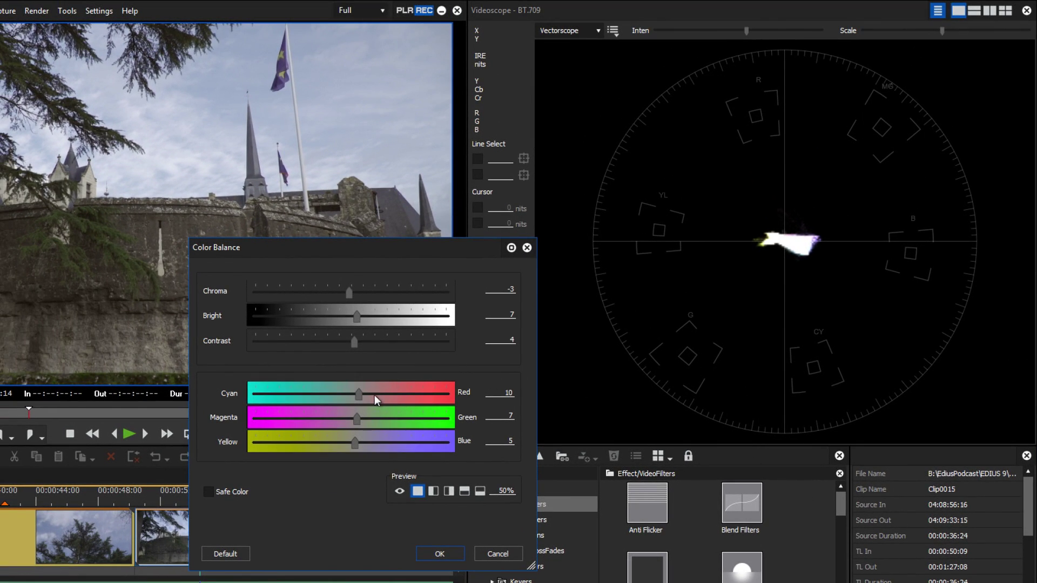
pyautogui.click(359, 393)
pyautogui.moveTo(343, 394); pyautogui.dragTo(320, 395)
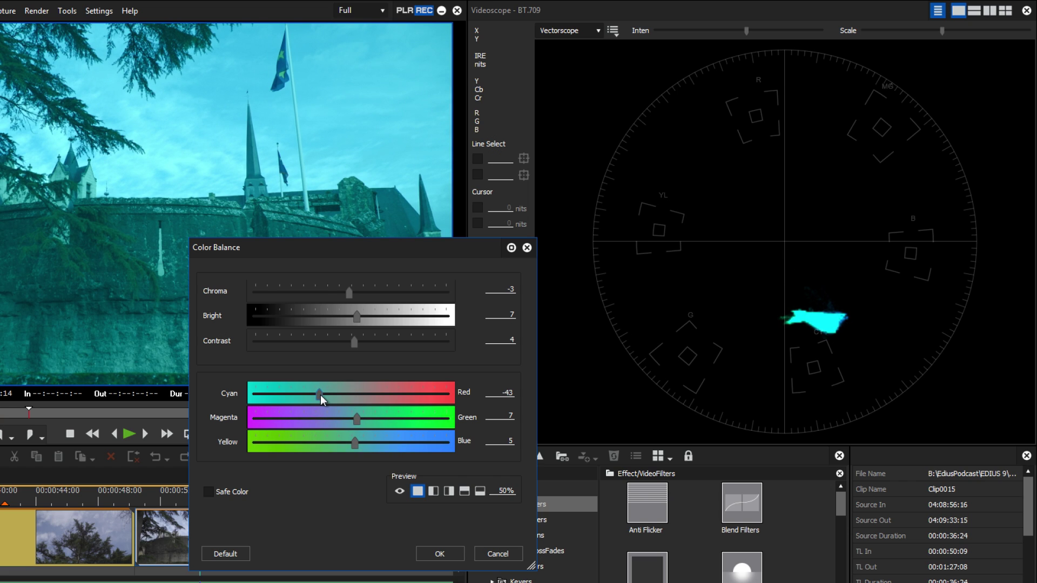
pyautogui.click(503, 557)
pyautogui.click(345, 431)
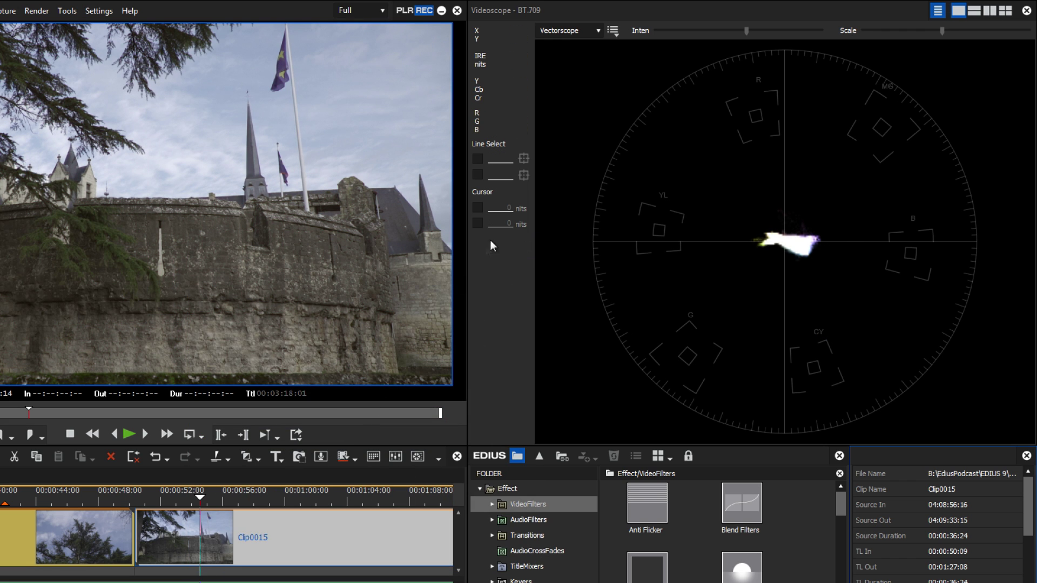
# Step: Look through the vectorscope's color and zoom options
pyautogui.click(613, 30)
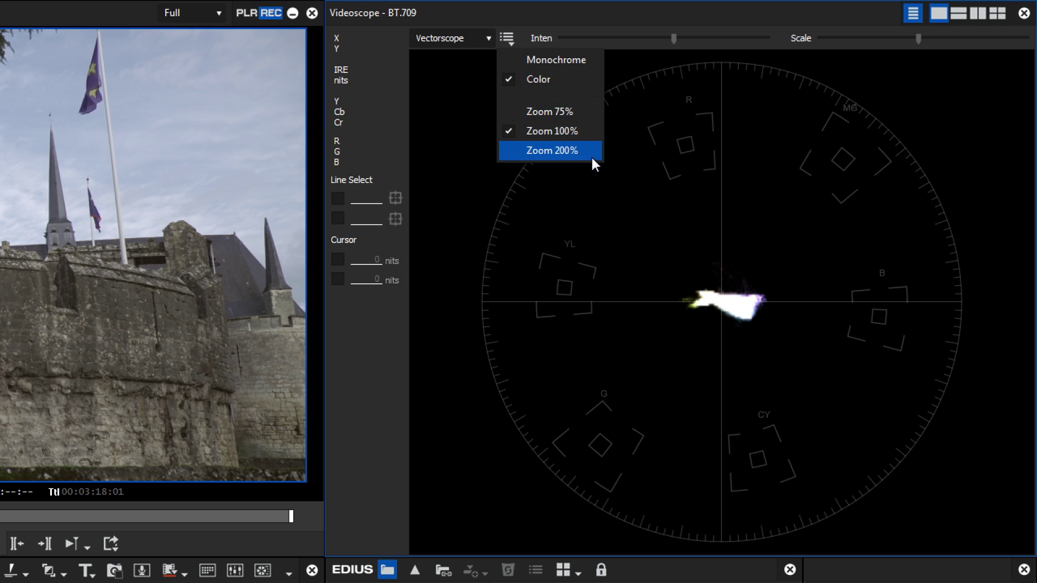
pyautogui.click(606, 21)
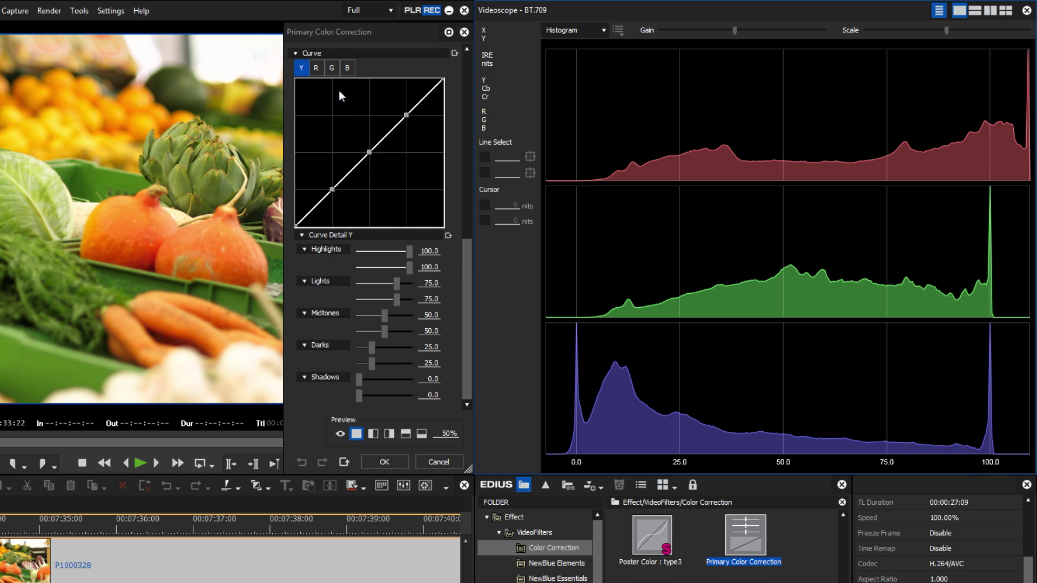
# Step: In Primary Color Correction, lower the red curve's highlights point to about 88.4 and 90.9
pyautogui.click(317, 68)
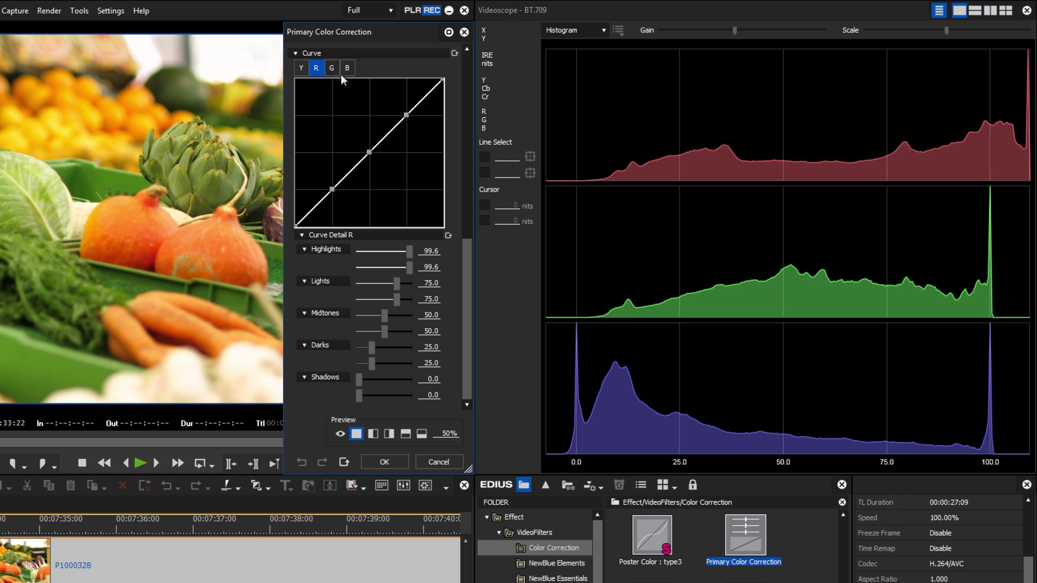
pyautogui.moveTo(443, 79); pyautogui.dragTo(426, 93)
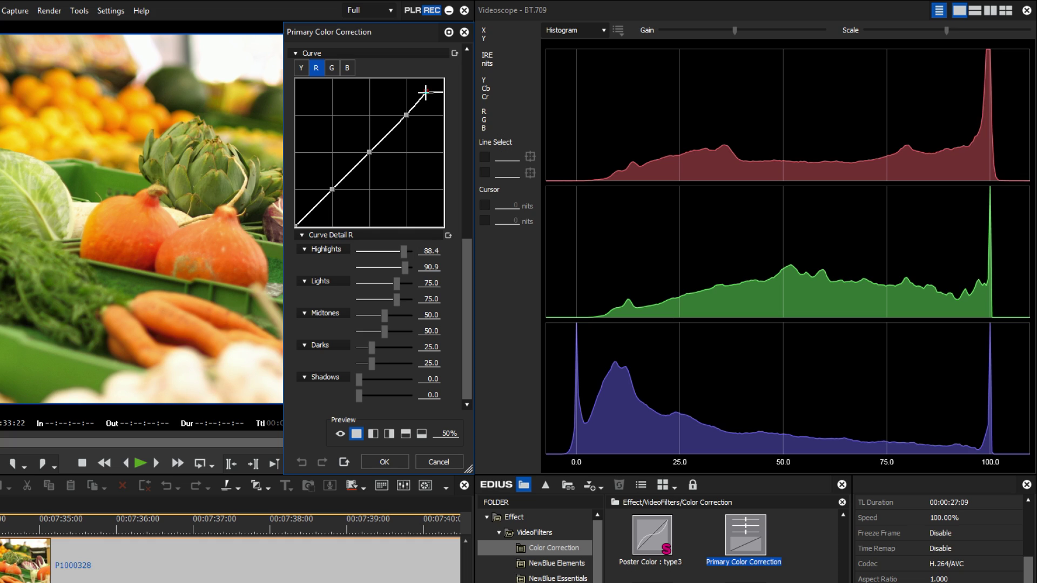
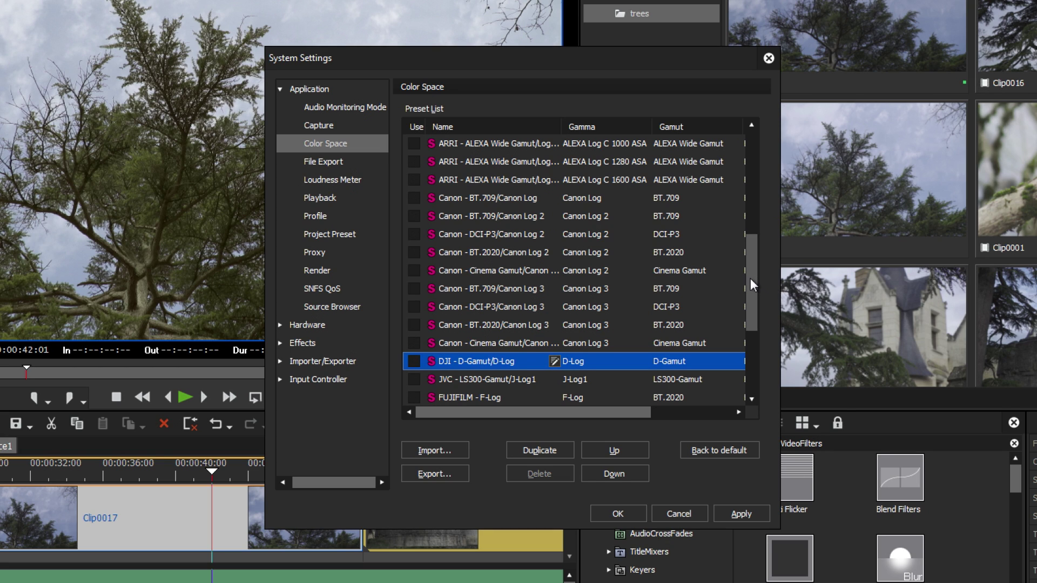
# Step: Widen the Name column of the color space preset list and rename the Sony - 709(800) preset as Sony_01
pyautogui.moveTo(750, 278); pyautogui.dragTo(741, 350)
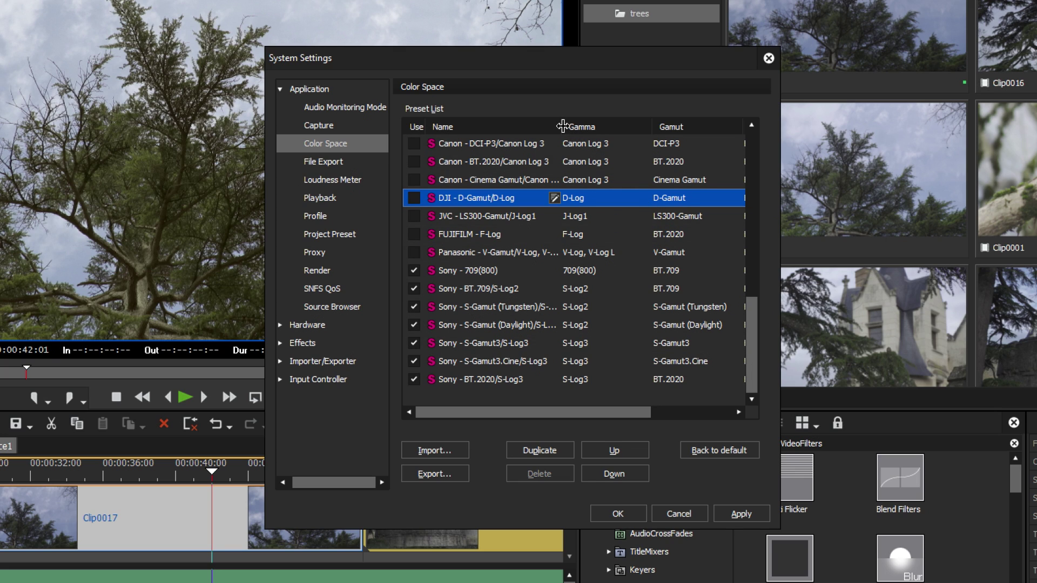
pyautogui.moveTo(563, 126); pyautogui.dragTo(588, 131)
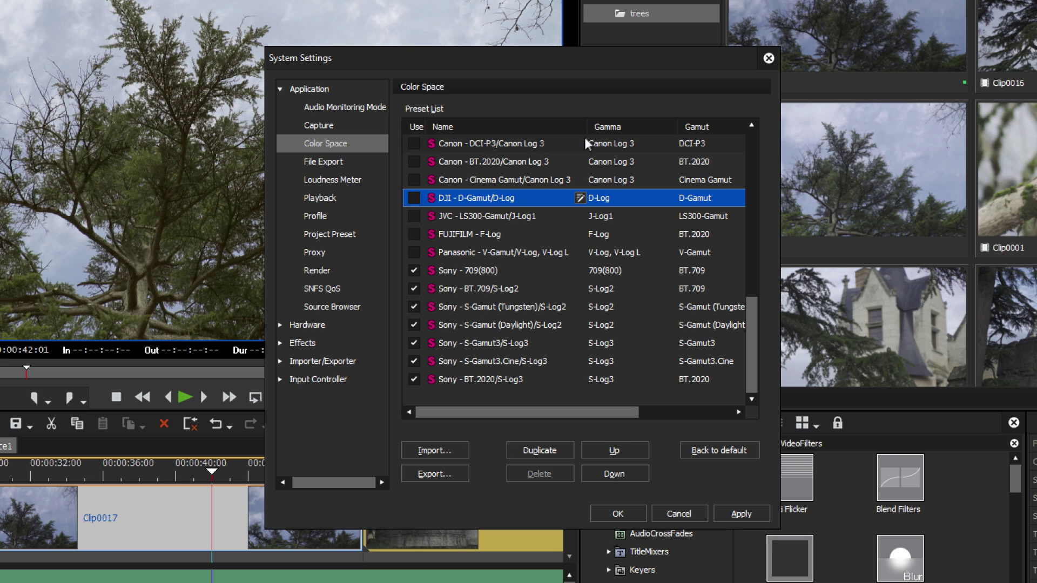
pyautogui.click(513, 271)
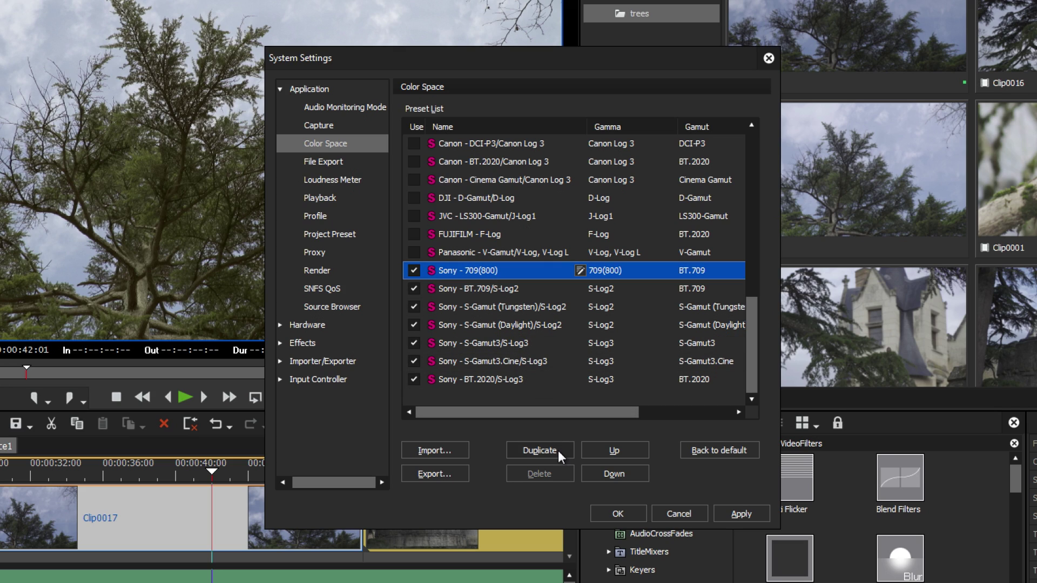
pyautogui.click(580, 272)
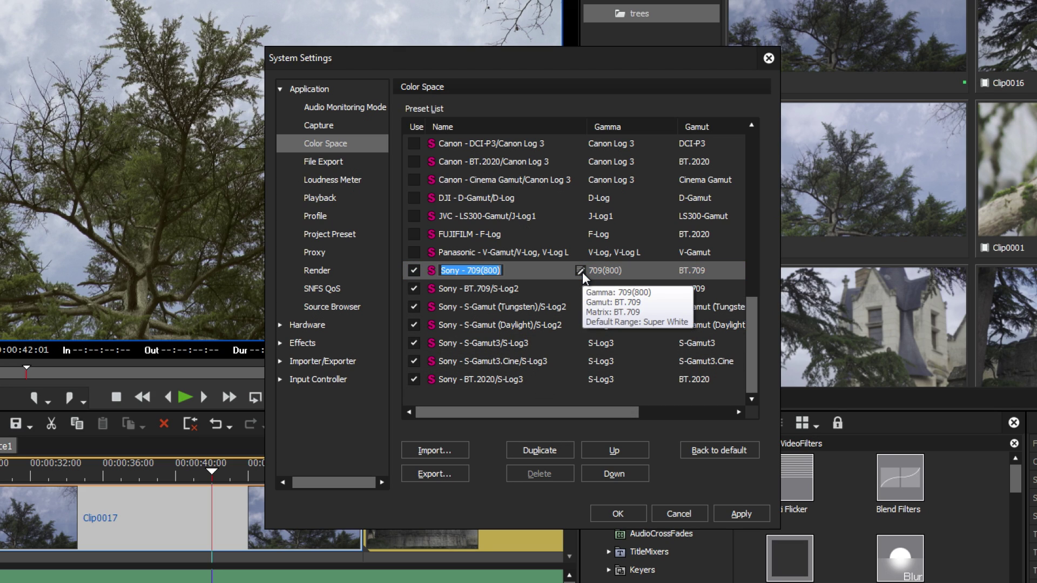
pyautogui.write('Sony_01')
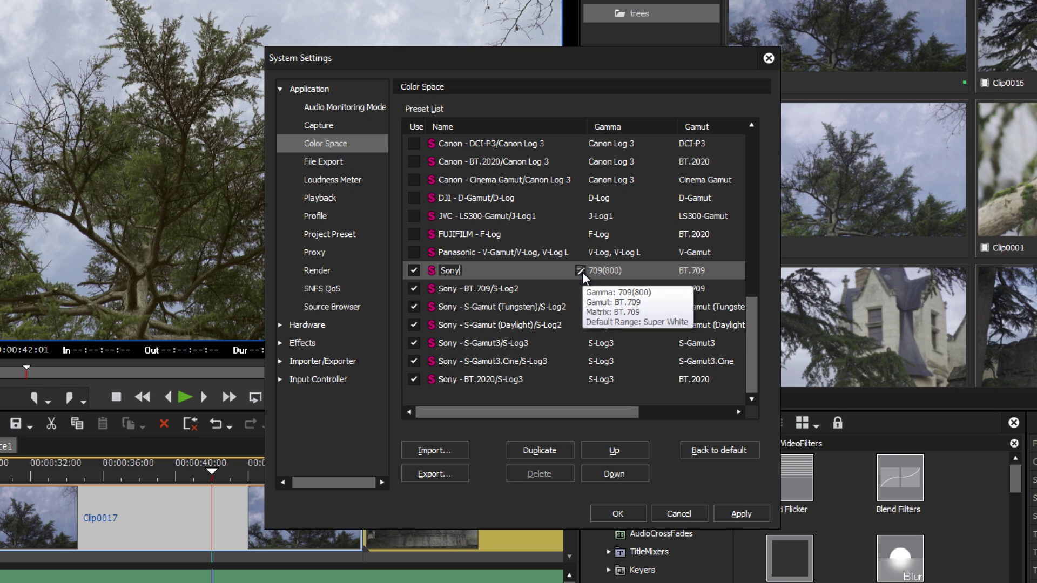
pyautogui.click(550, 269)
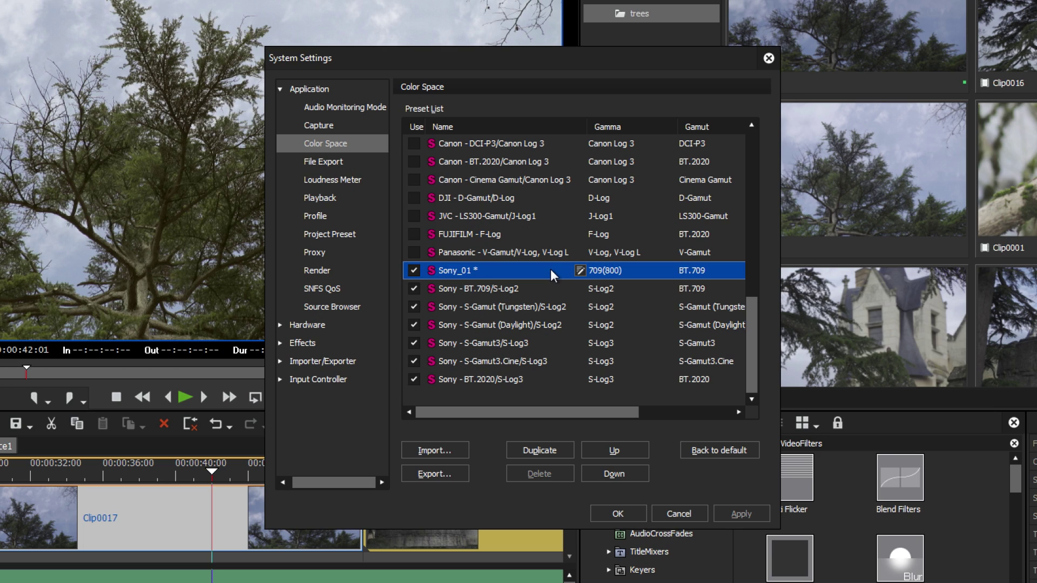
# Step: Move the Sony_01 preset up one place and back down, and accept the system settings
pyautogui.click(623, 447)
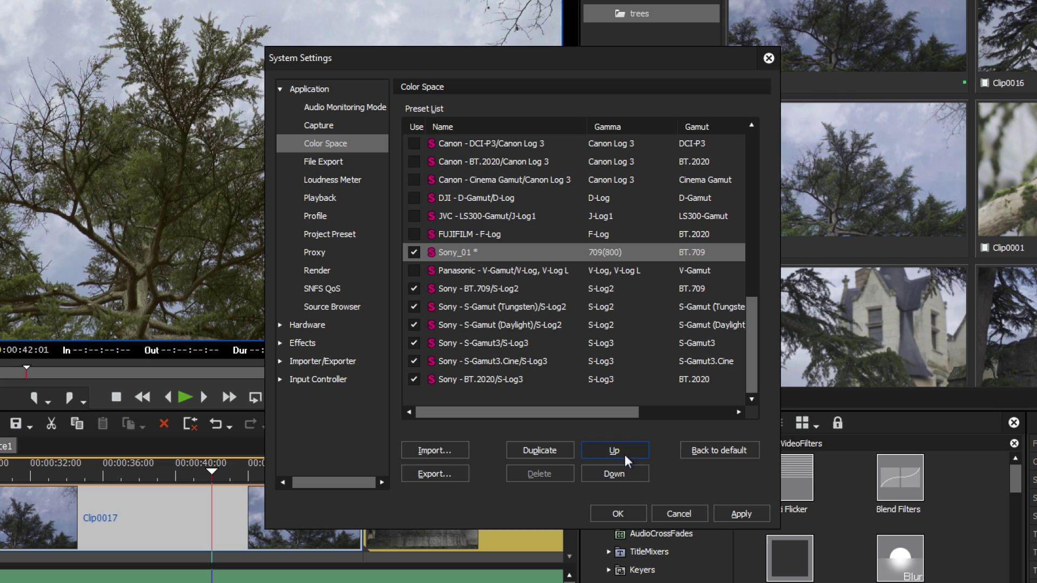
pyautogui.click(629, 477)
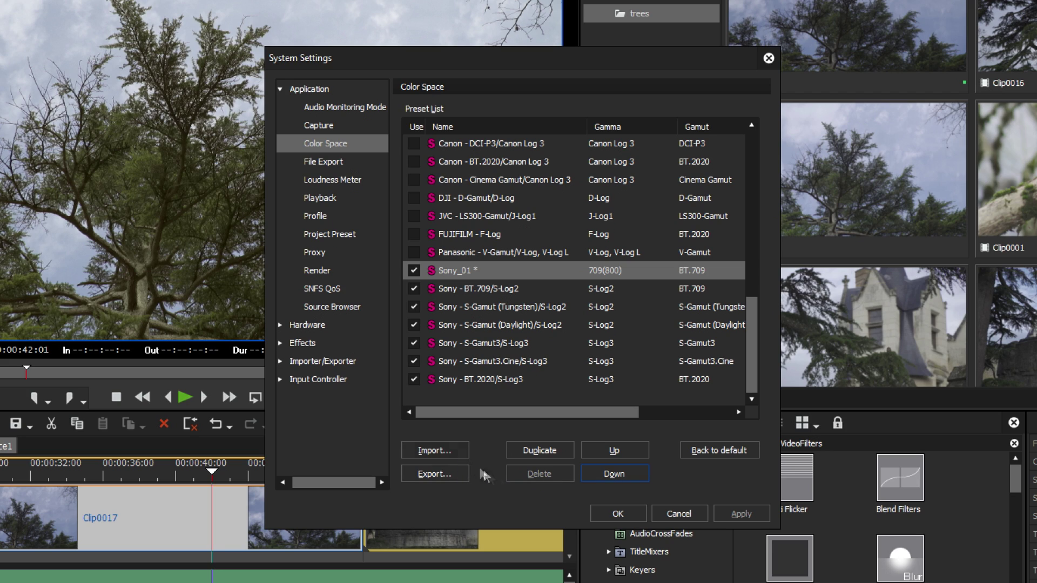
pyautogui.click(620, 517)
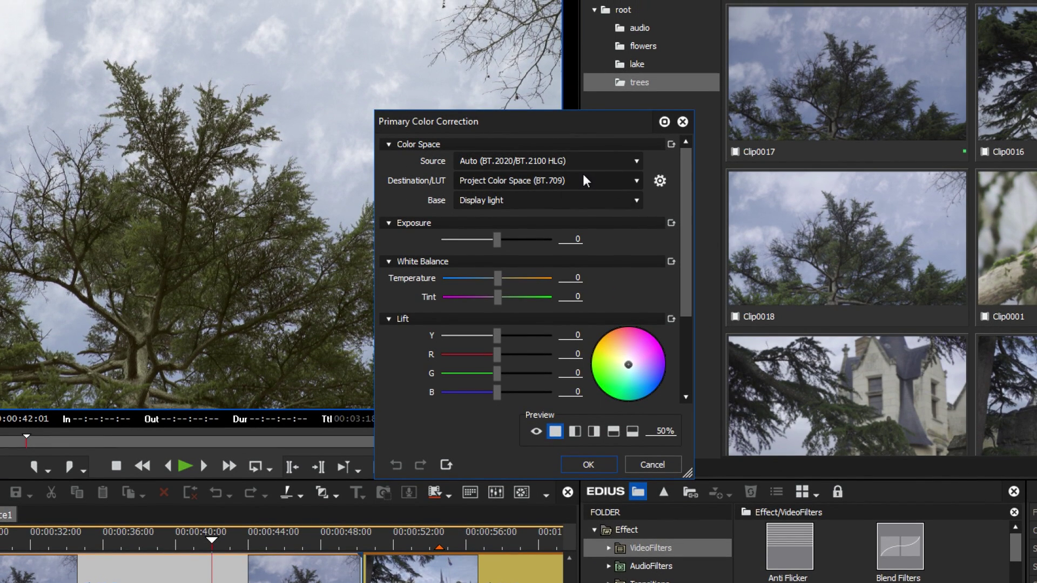
# Step: Check the Destination/LUT color space options in Primary Color Correction and close the filter settings
pyautogui.click(584, 175)
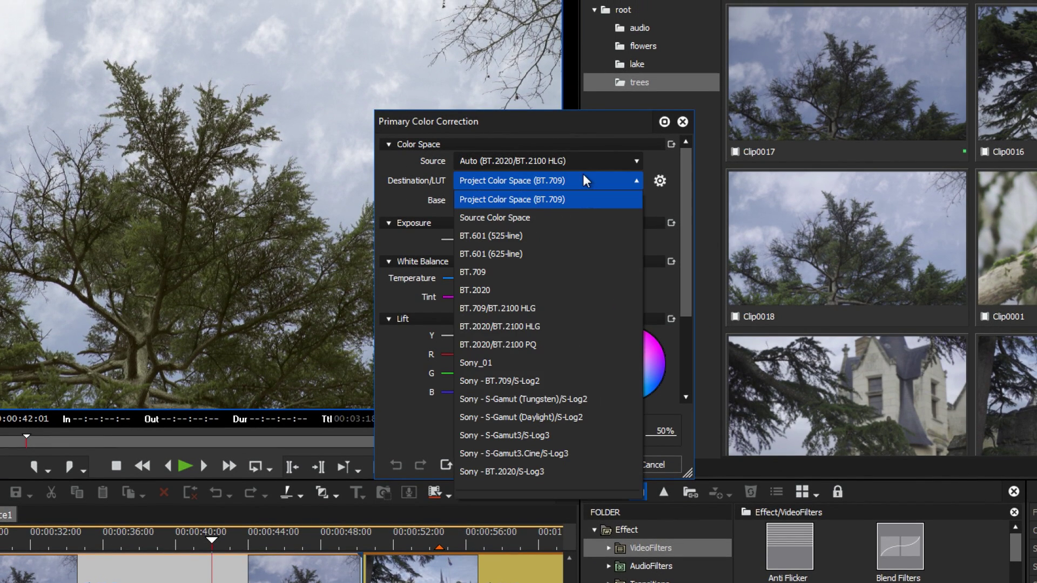
pyautogui.click(686, 198)
pyautogui.click(581, 462)
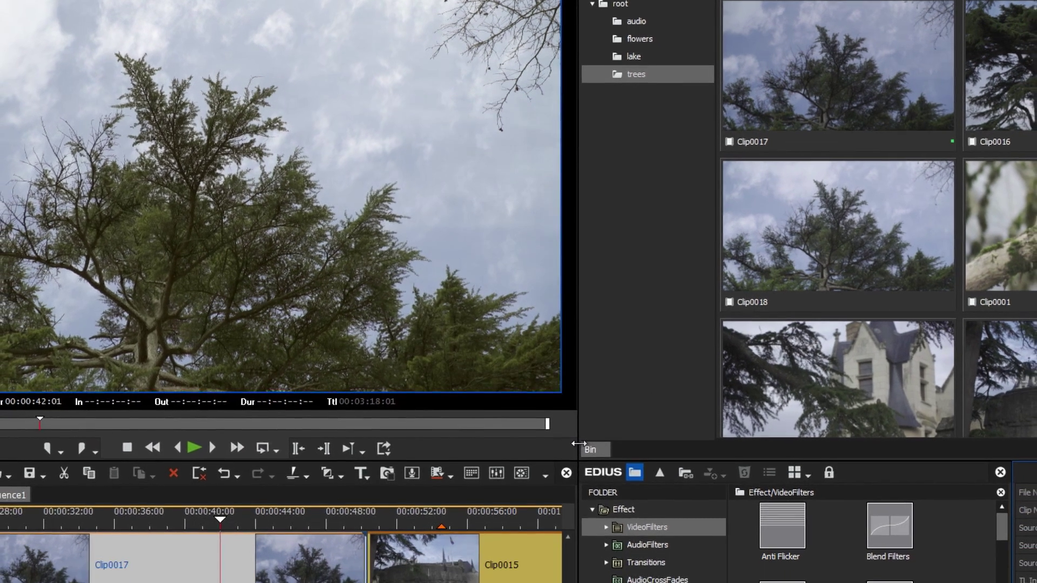
# Step: Check the color space options in the video properties of the timeline clip Clip0017
pyautogui.rightClick(273, 575)
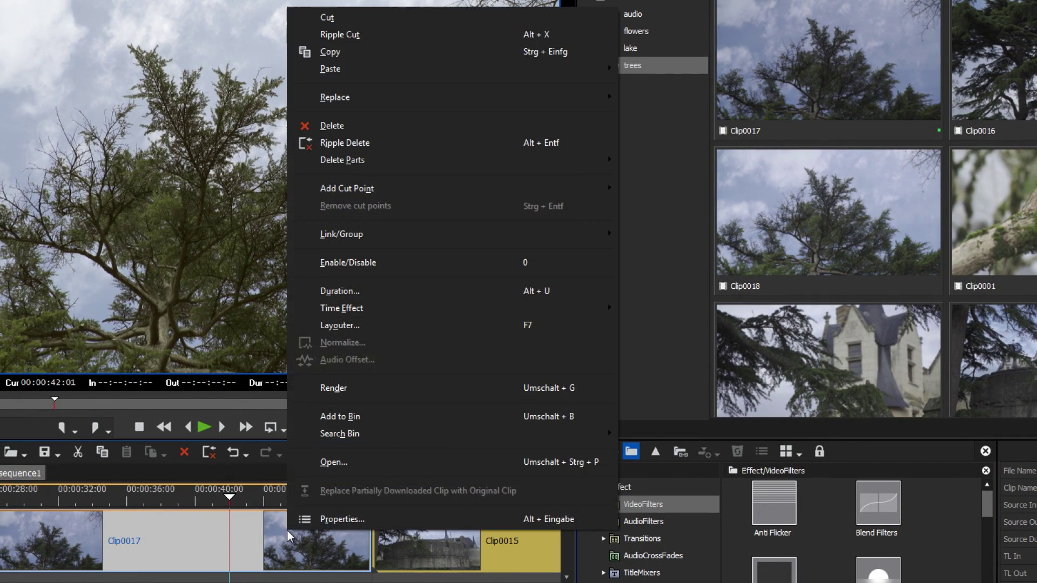
pyautogui.click(336, 518)
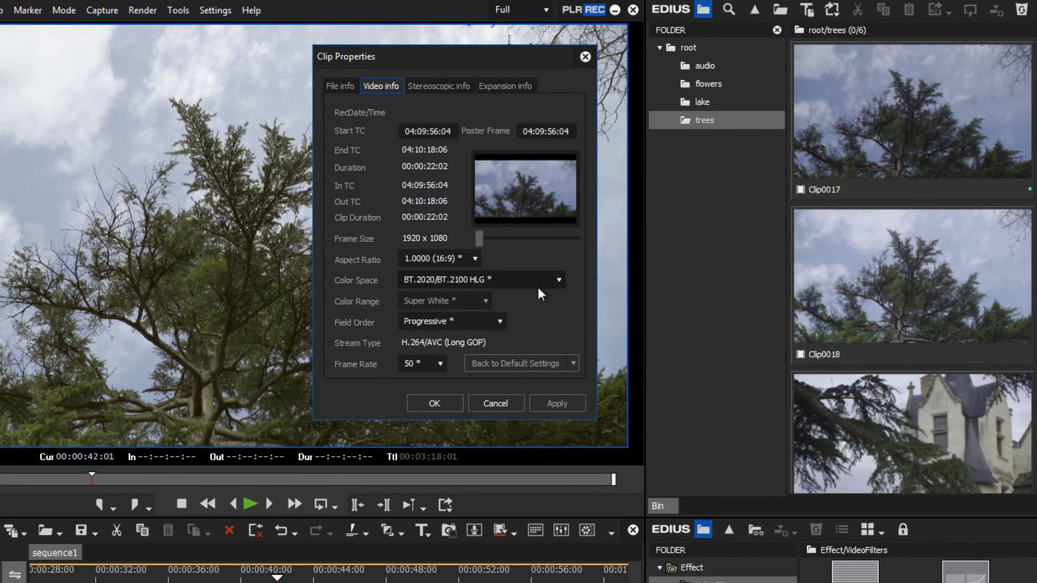
pyautogui.click(542, 281)
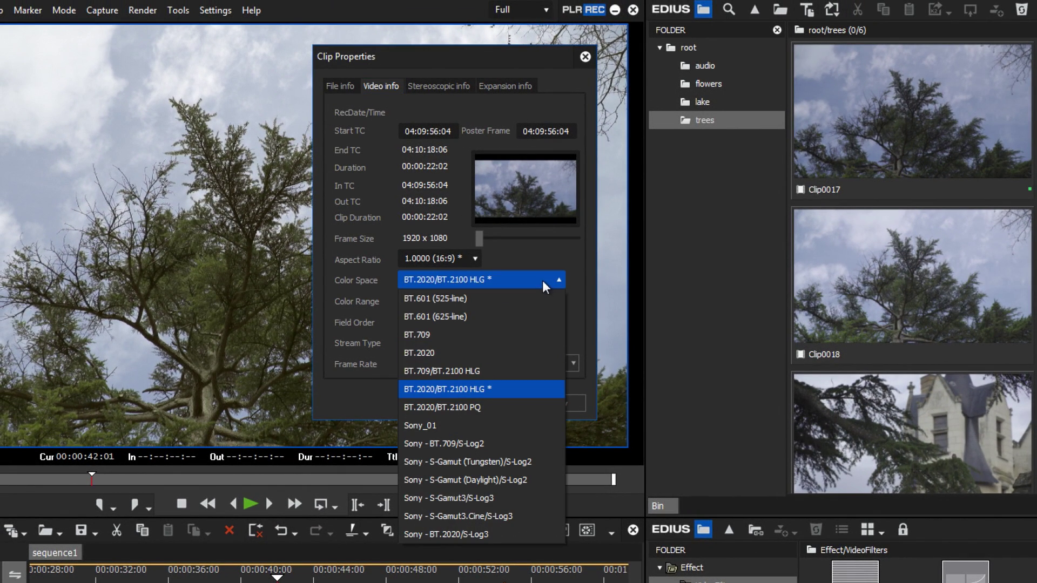
pyautogui.click(562, 280)
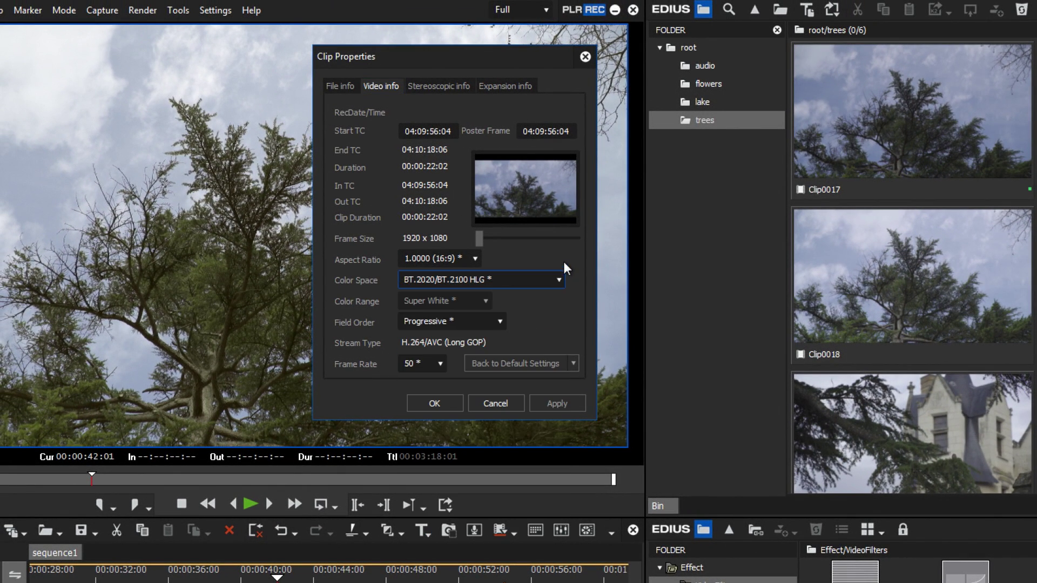
pyautogui.click(451, 402)
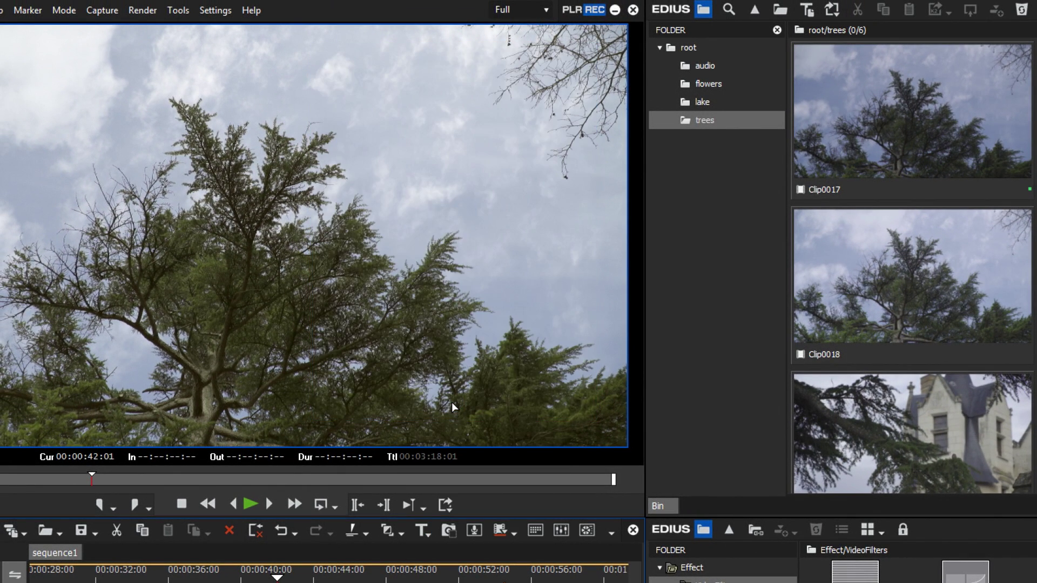
# Step: Check the color space options in the video properties of Clip0017 in the bin's trees folder
pyautogui.rightClick(882, 144)
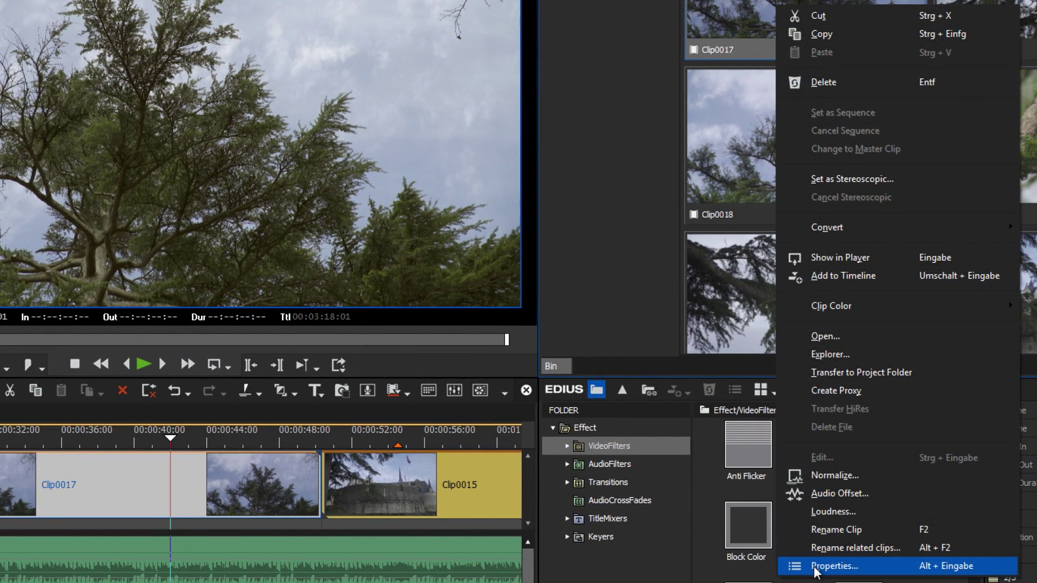
pyautogui.click(813, 566)
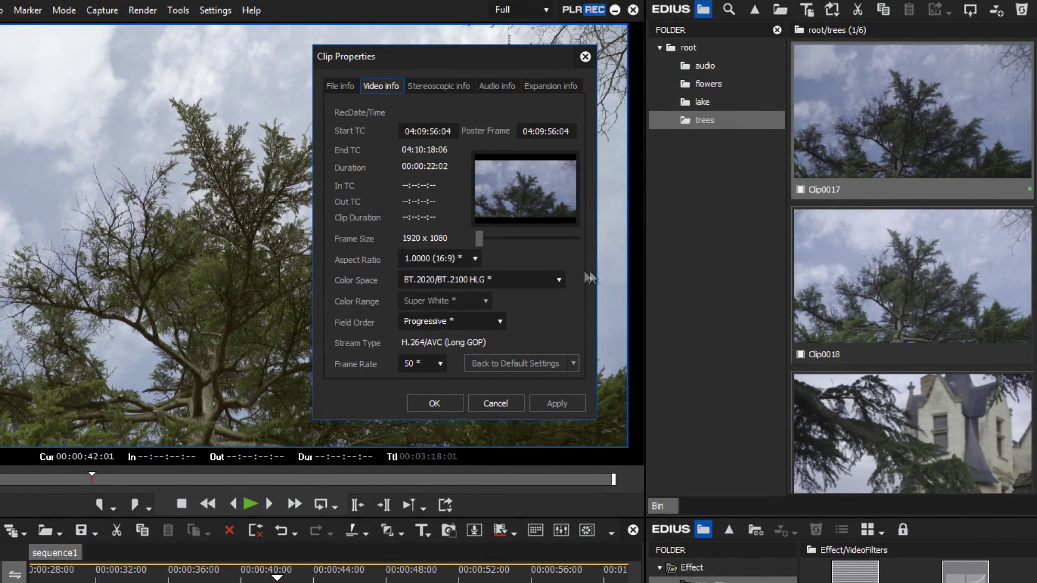
pyautogui.click(555, 275)
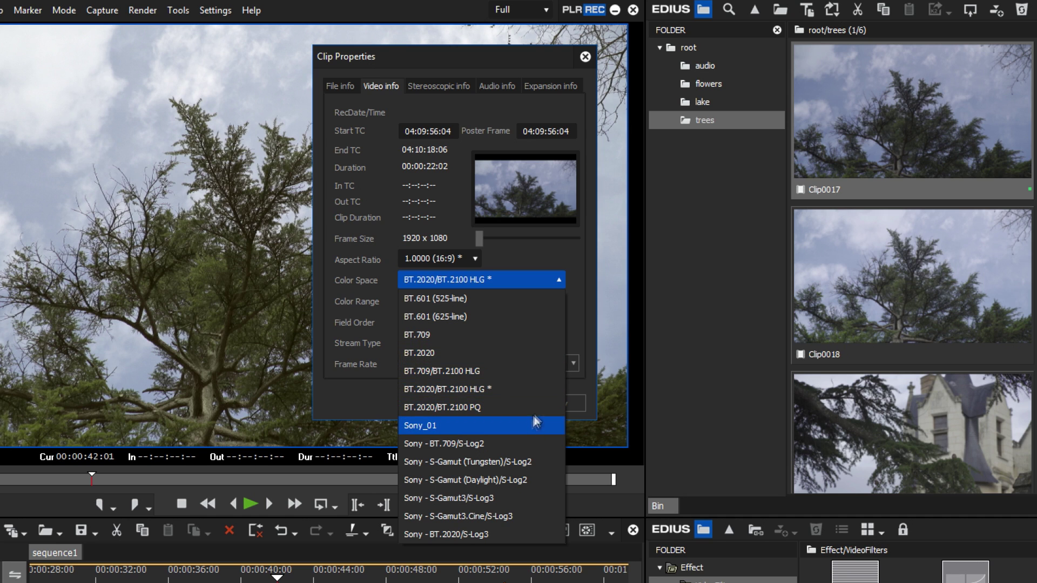
pyautogui.press('Escape')
pyautogui.click(455, 407)
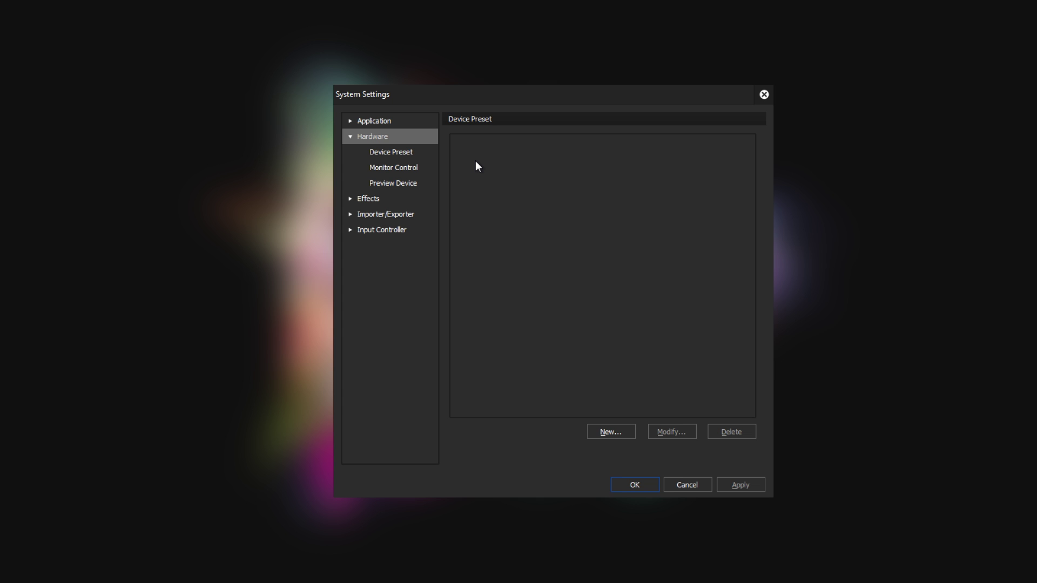
# Step: Enable Monitor Control in the hardware settings and accept the change
pyautogui.click(425, 174)
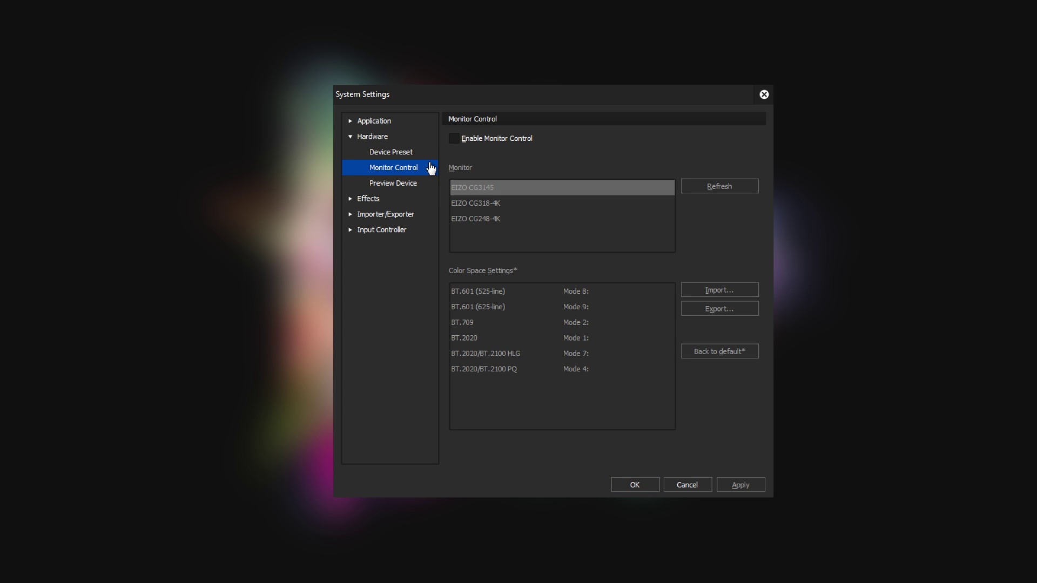
pyautogui.click(456, 138)
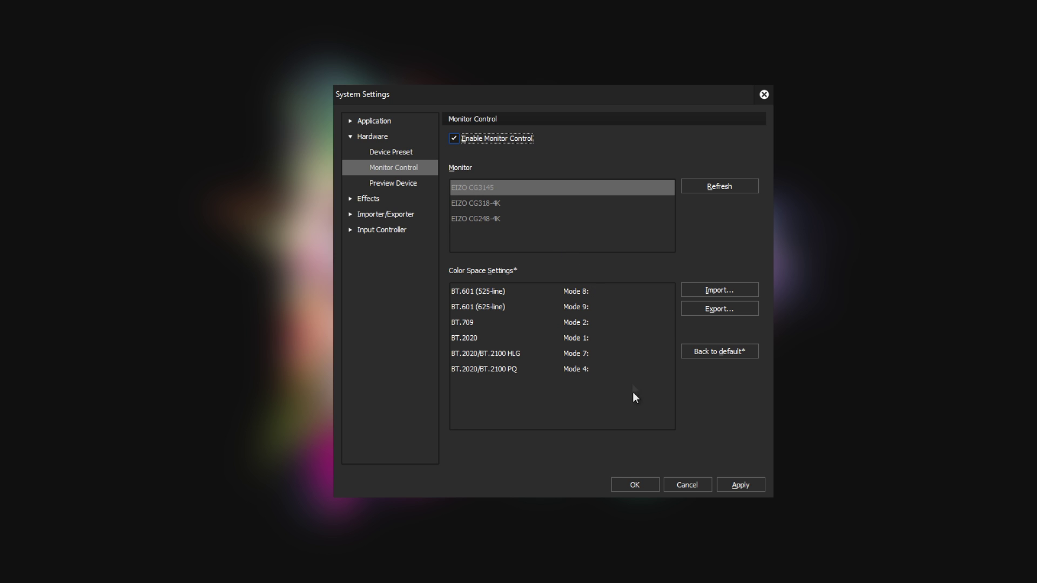
pyautogui.click(634, 484)
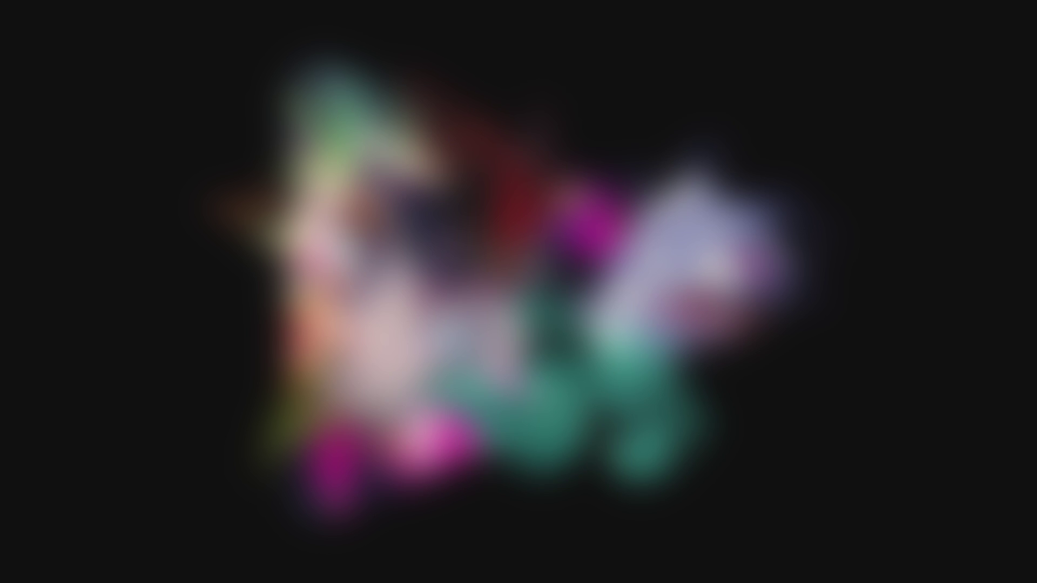